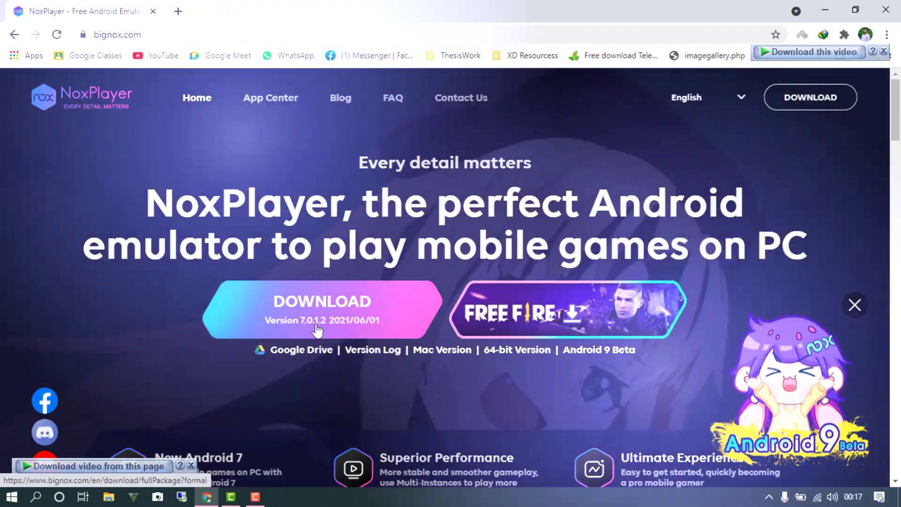
- Watch the NoxPlayer download and performance-preset preview, then leave Chrome for the desktop
click(322, 310)
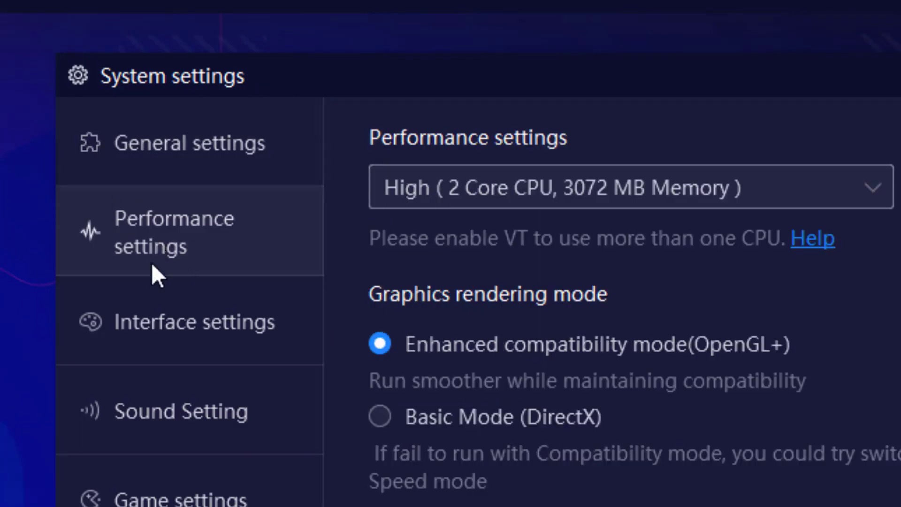
click(627, 188)
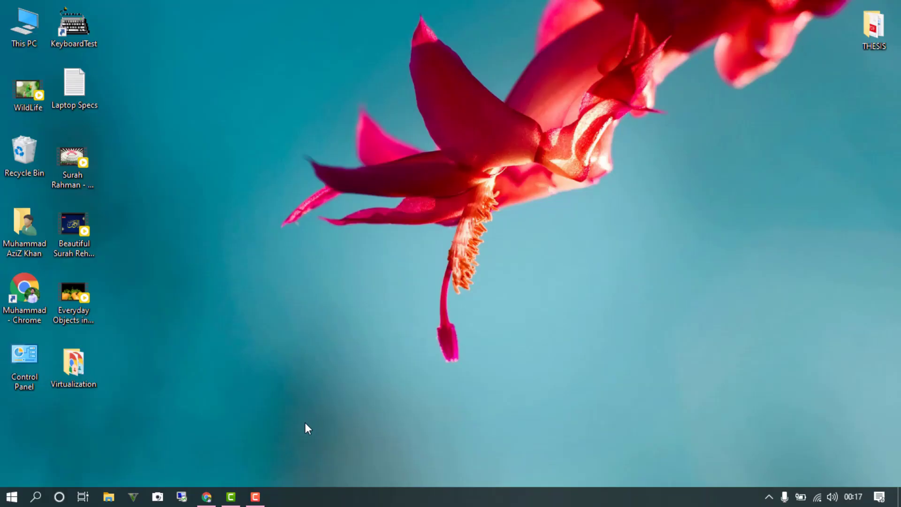
- Load bignox.com in a new Chrome tab
click(208, 497)
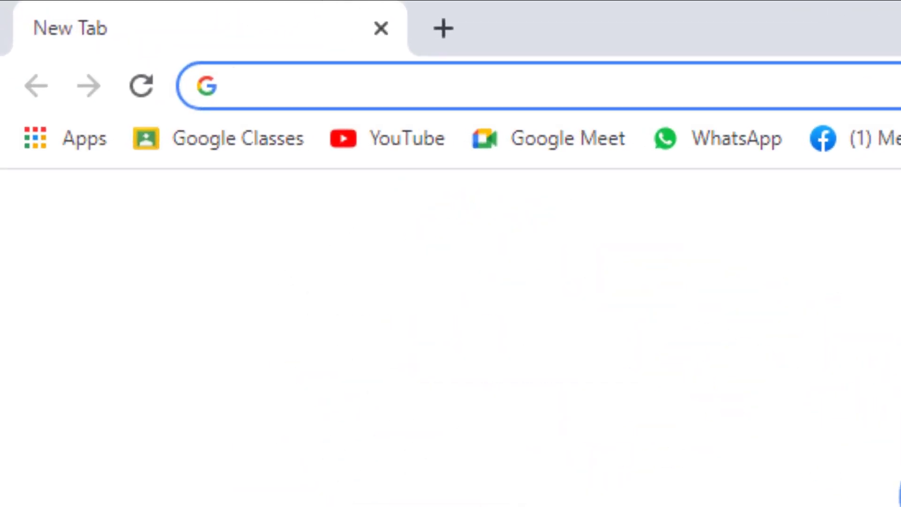
text(bignox.c)
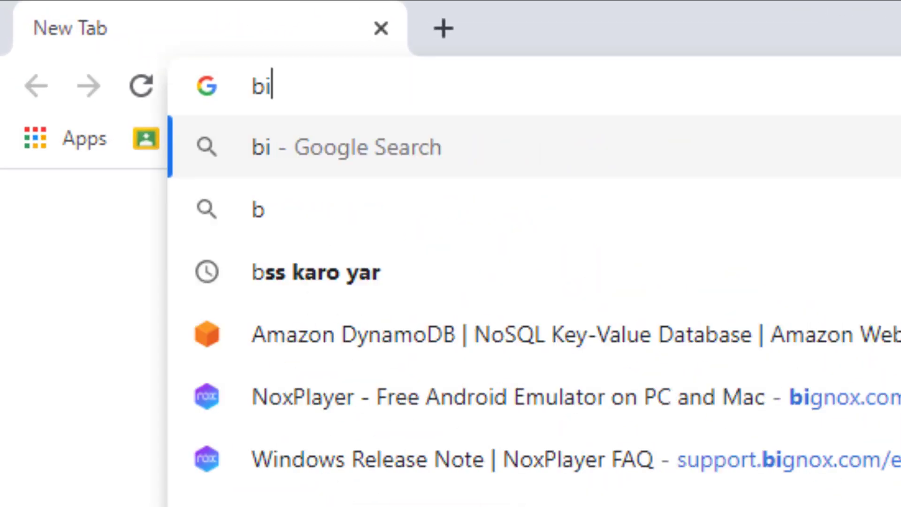
text(om)
key(Return)
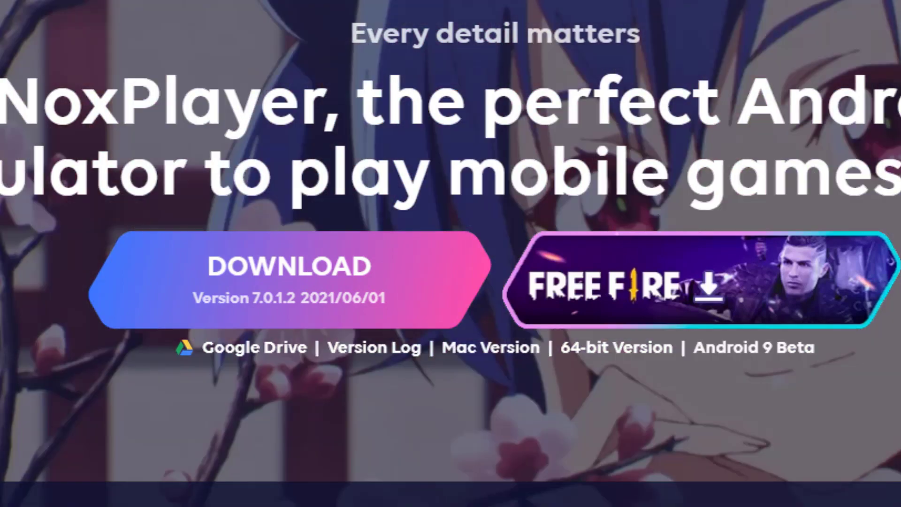
- Download the Android 9 Beta installer nox_setup_v9.0.0.0_full_intl.exe (562 MB) to Downloads\Programs
scroll(755, 394, down, 5)
scroll(756, 394, up, 5)
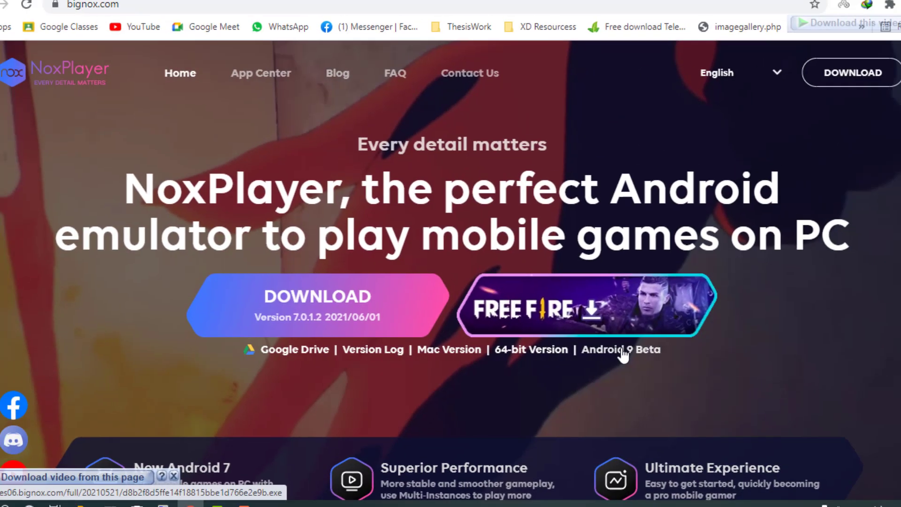
click(622, 349)
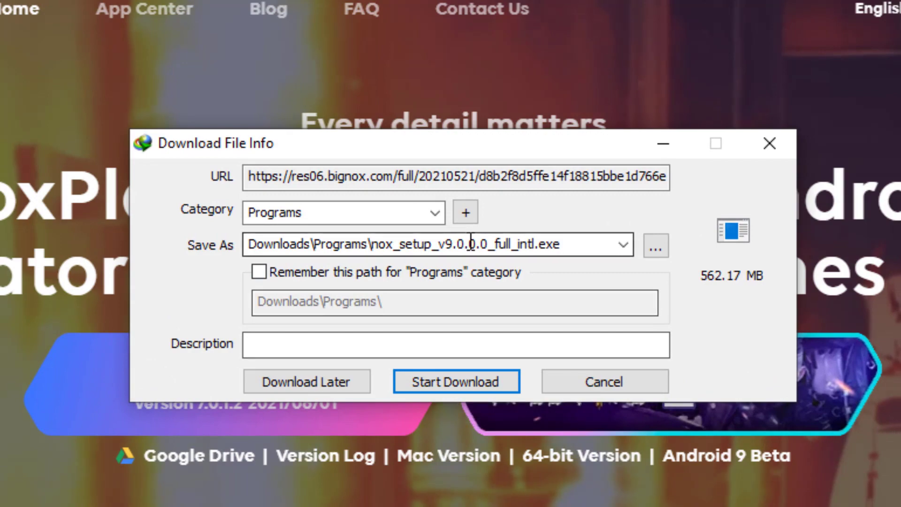
double_click(463, 235)
click(446, 243)
drag(465, 244, 368, 244)
click(417, 244)
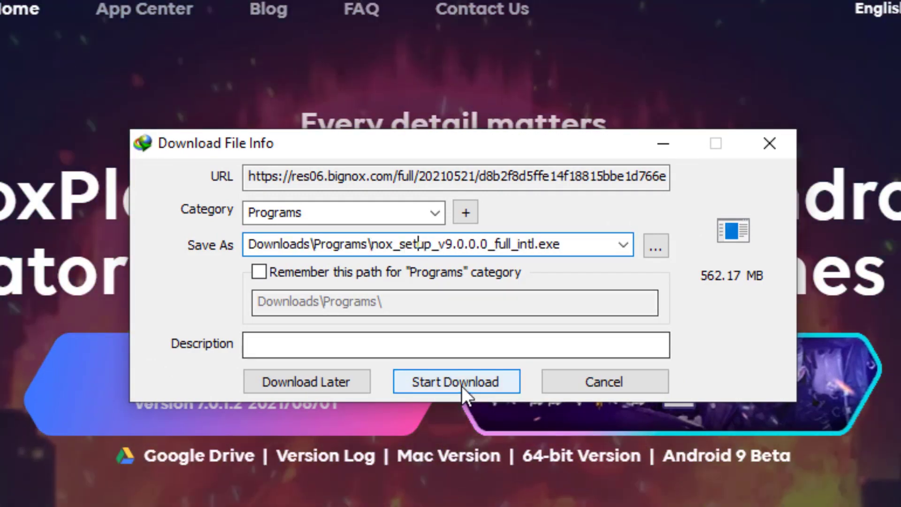
click(461, 384)
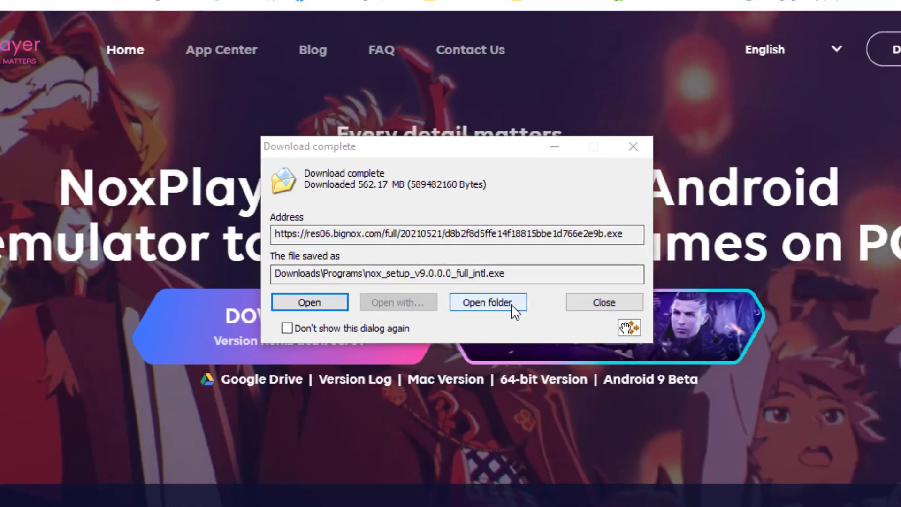
- Open the Programs folder in File Explorer, showing files as large icons
click(510, 304)
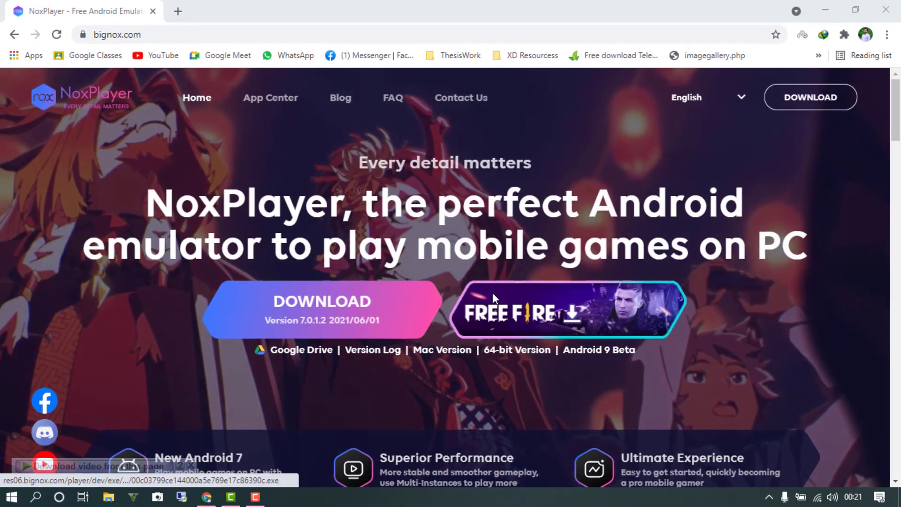
click(768, 496)
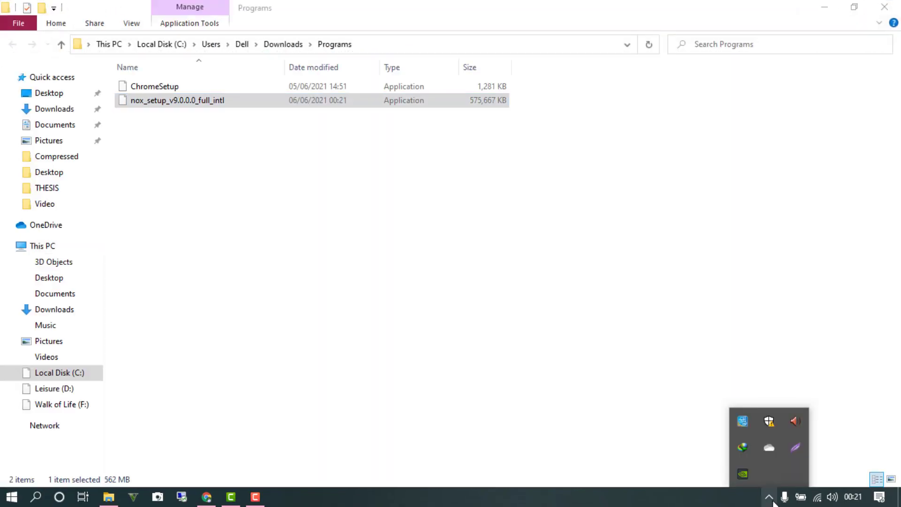
click(770, 498)
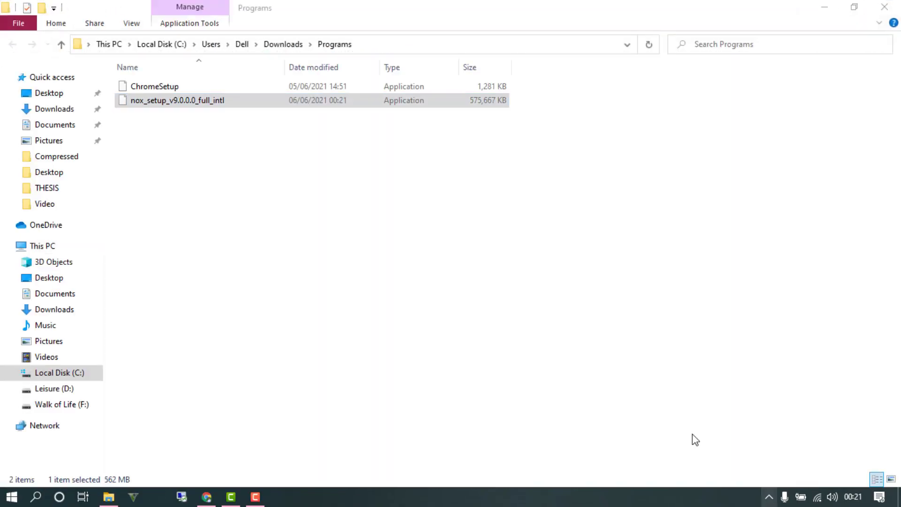
click(463, 178)
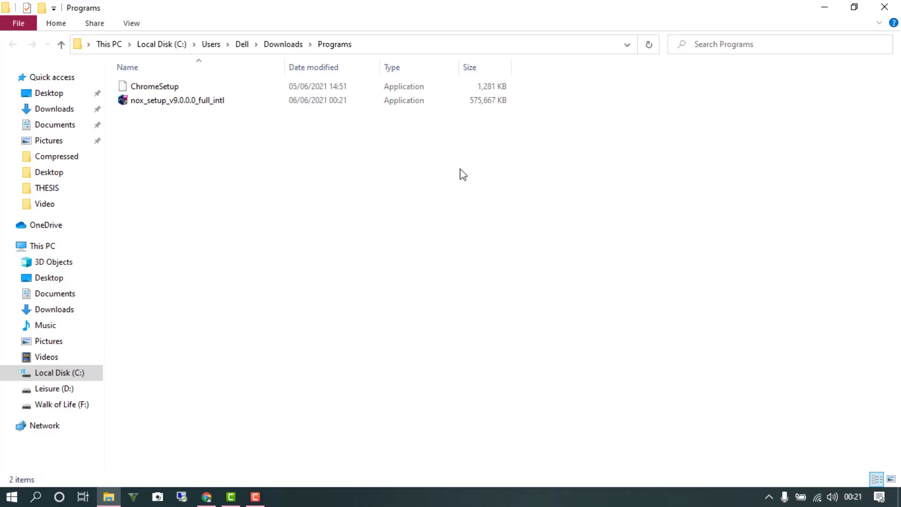
key(ctrl+shift+2)
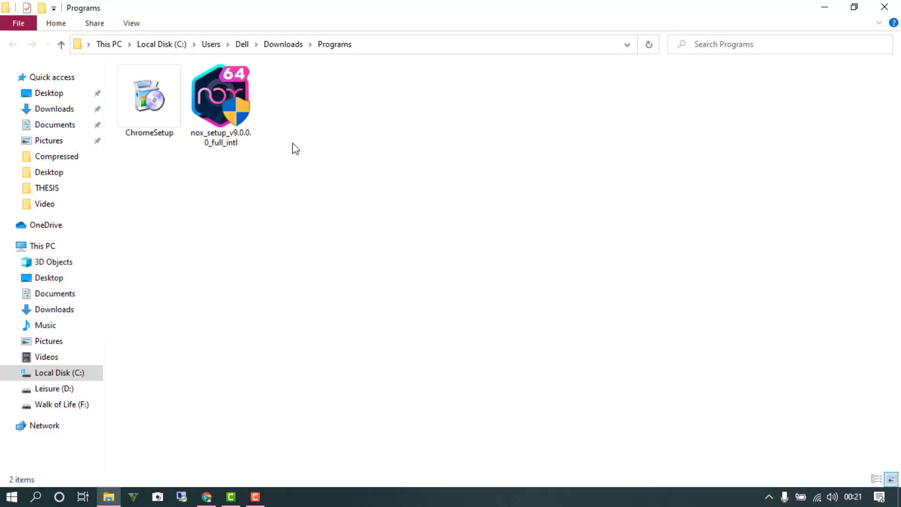
right_click(294, 148)
click(339, 196)
click(212, 103)
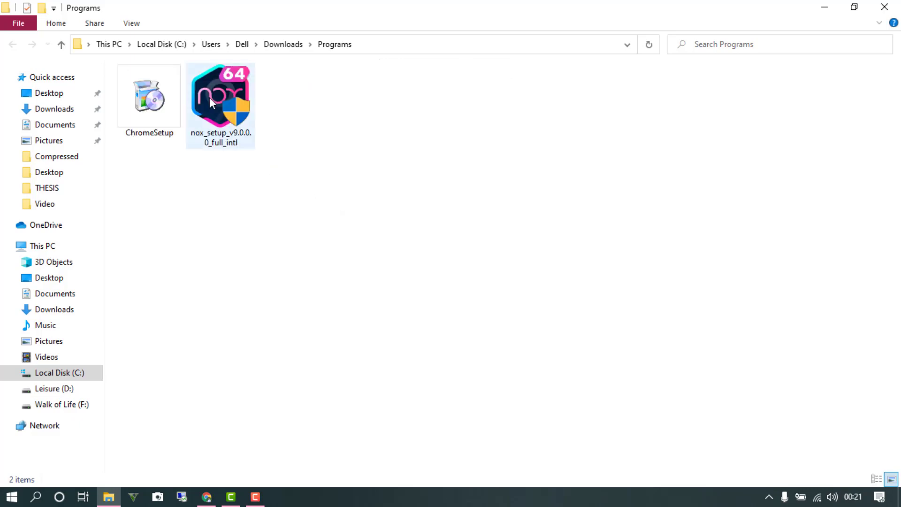
- Run nox_setup_v9.0.0.0_full_intl as administrator
click(218, 122)
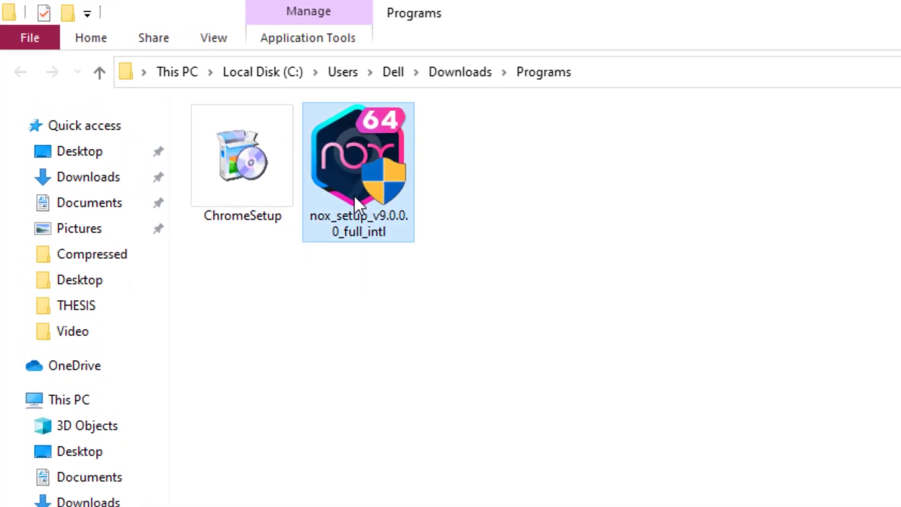
right_click(354, 195)
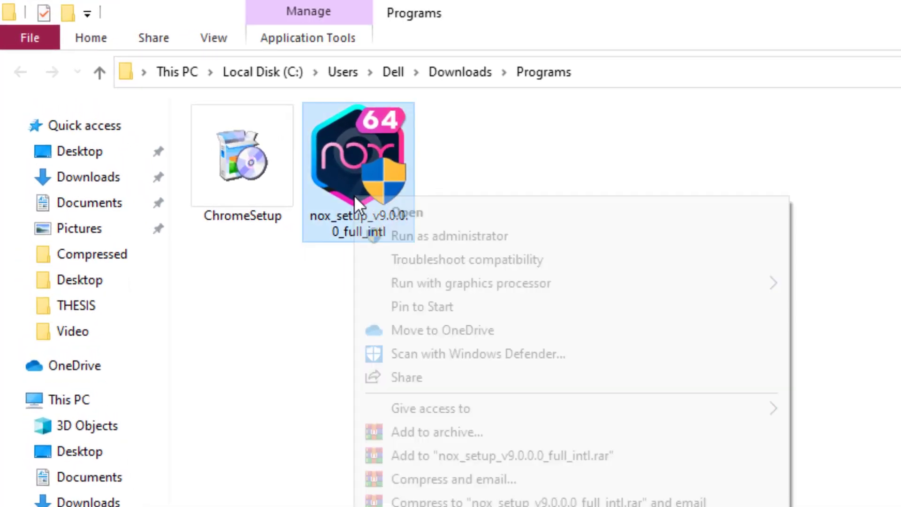
click(403, 230)
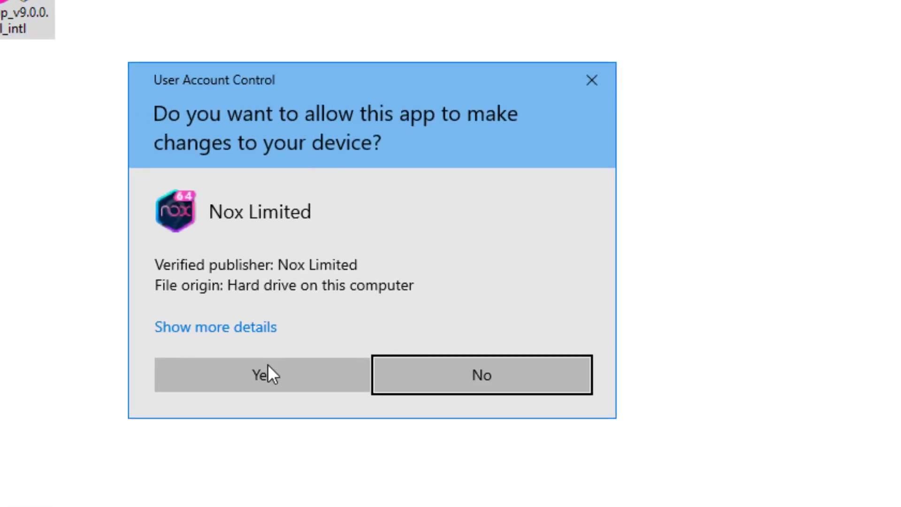
- Approve the UAC prompt and install NoxPlayer 9.0.0.0
click(268, 366)
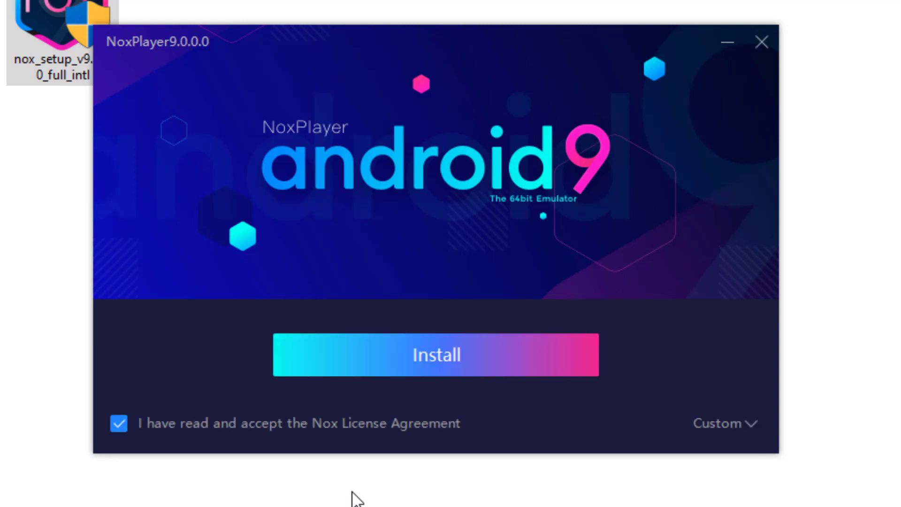
click(470, 337)
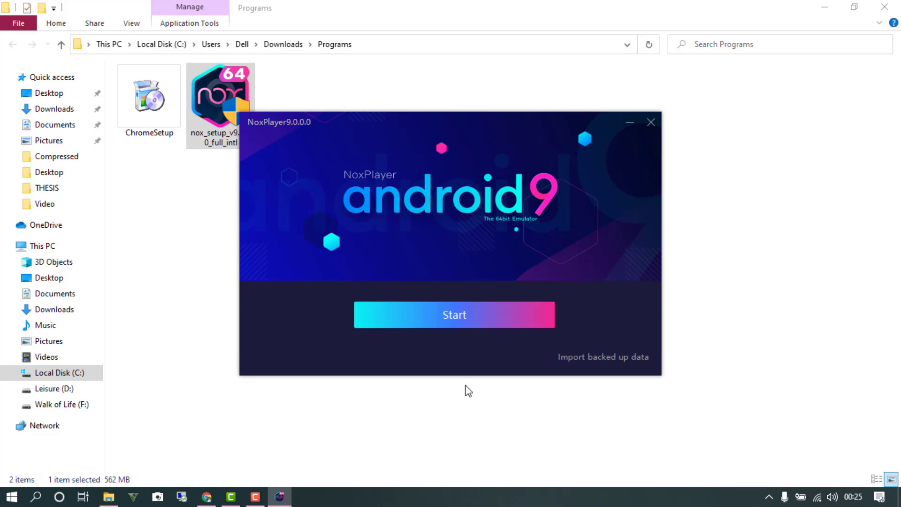
- Start NoxPlayer from the installer and minimize Chrome while it boots
click(490, 323)
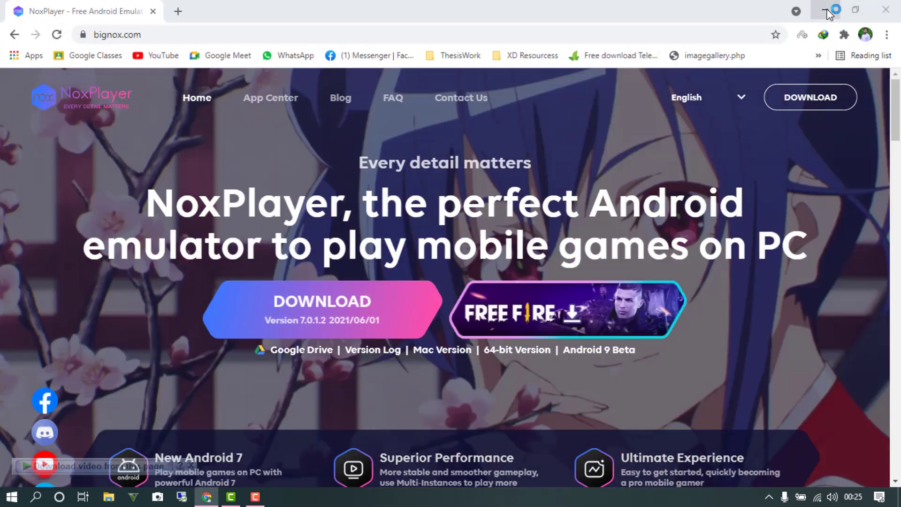
click(825, 10)
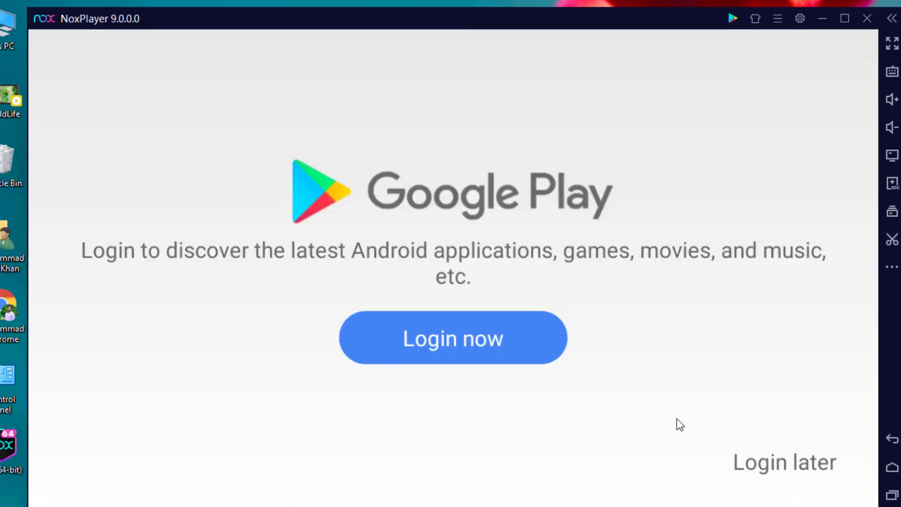
- Skip Google sign-in and move Gallery from the Tools folder to the home screen
click(777, 459)
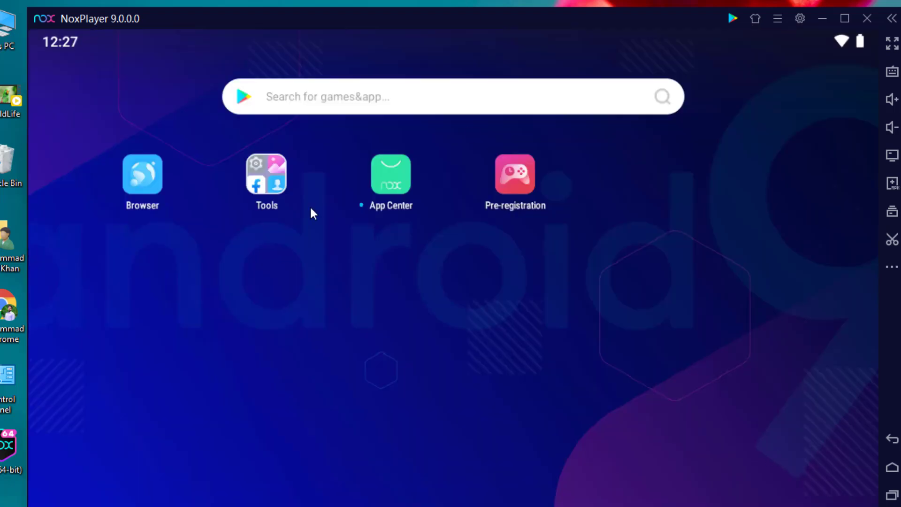
click(267, 188)
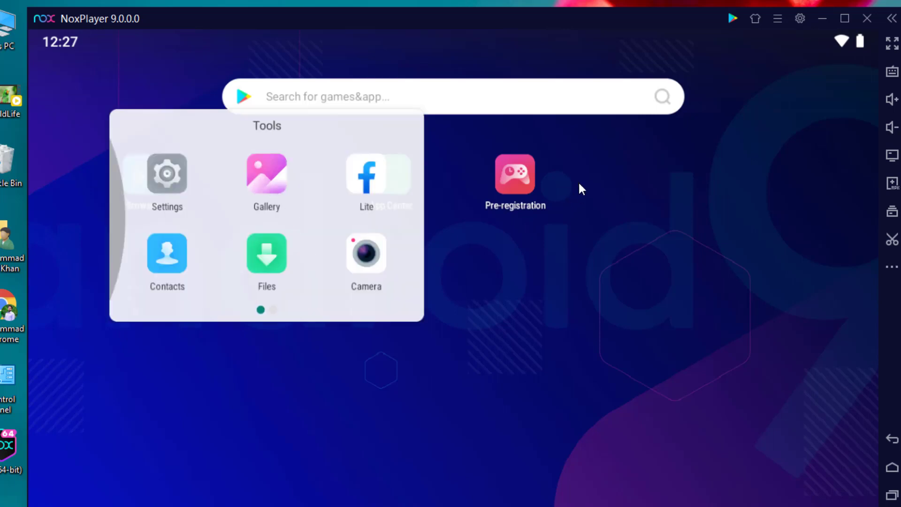
drag(262, 182, 638, 178)
- Move Play Store and Settings out of the Tools folder, placing Settings below Browser
click(266, 173)
drag(277, 317, 141, 240)
drag(263, 185, 720, 191)
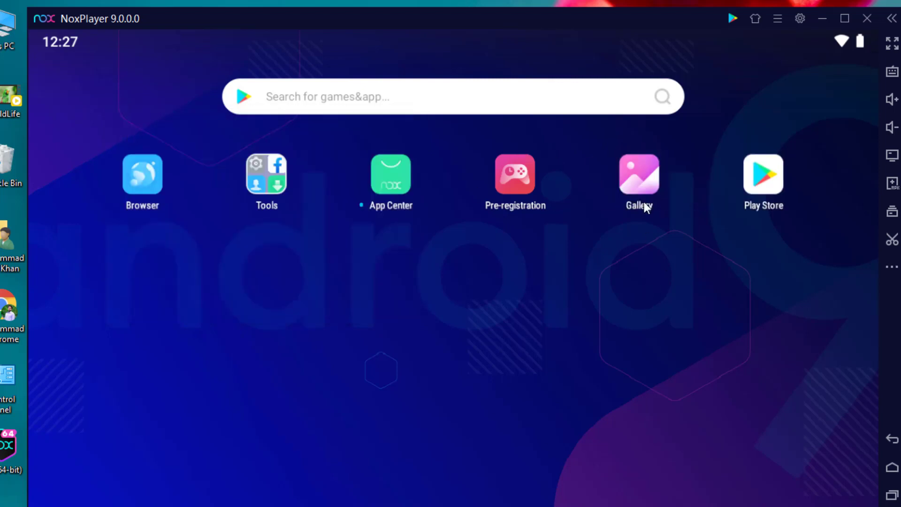
click(262, 179)
drag(171, 178, 144, 259)
- Open Android Settings and review the System page with Advanced options expanded
click(144, 259)
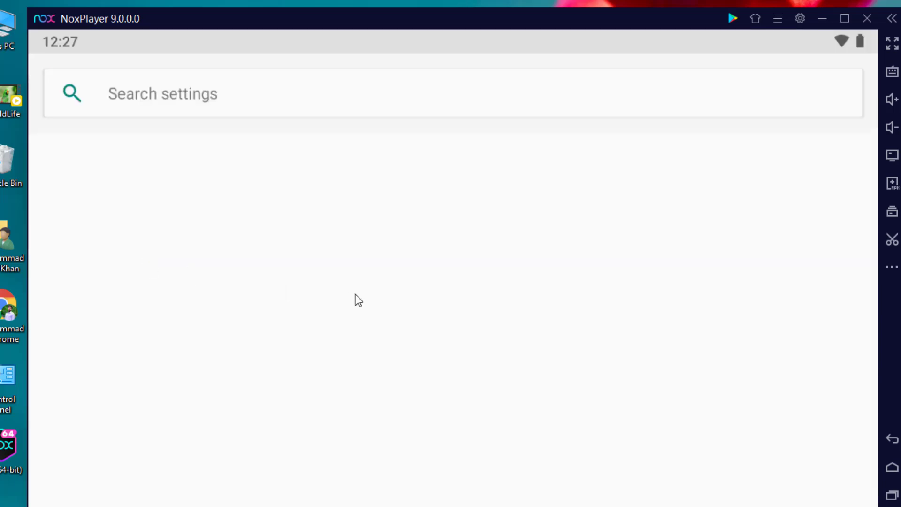
scroll(416, 350, down, 4)
scroll(416, 352, down, 5)
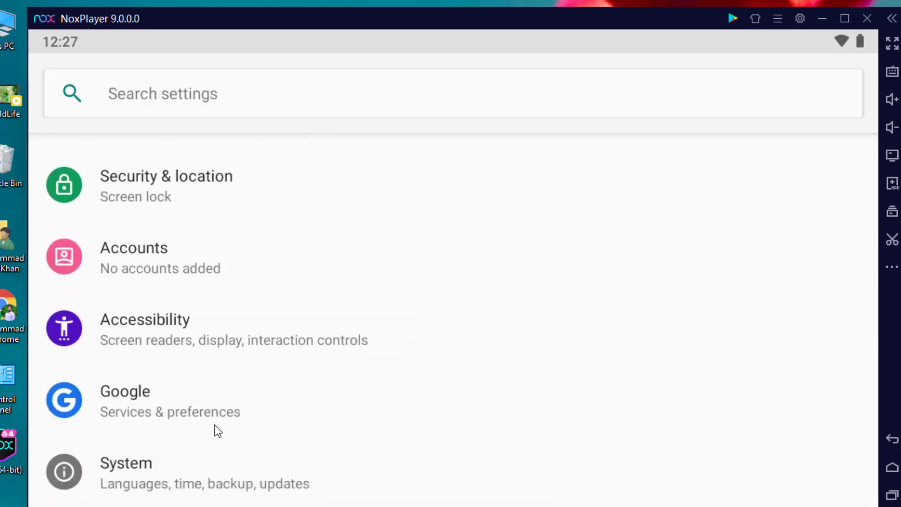
click(257, 489)
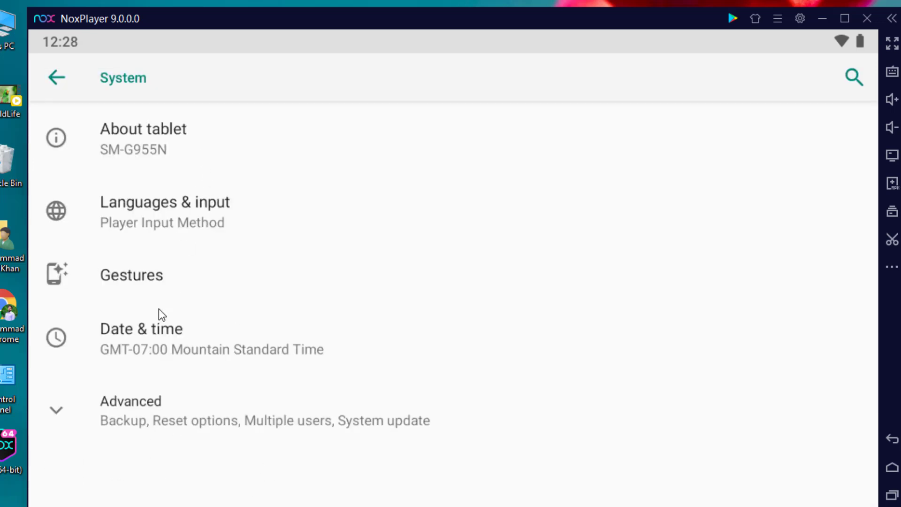
click(57, 417)
scroll(286, 401, down, 3)
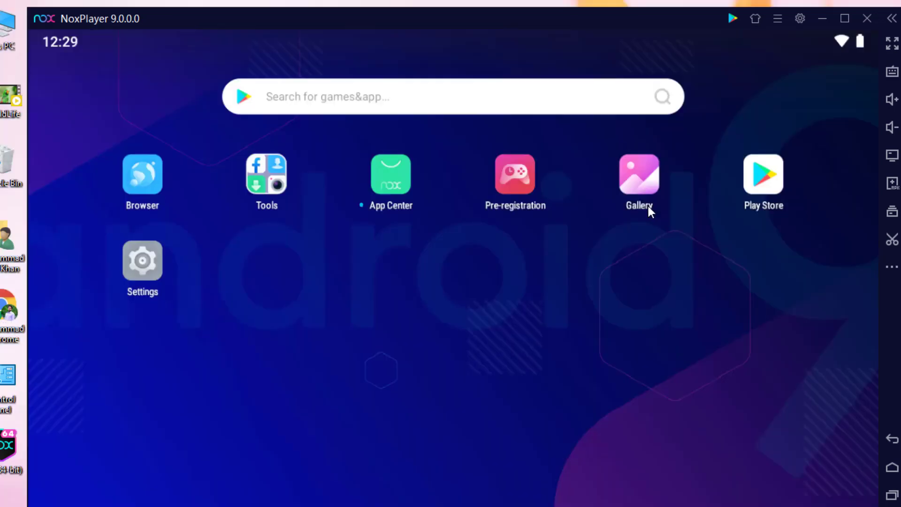
- Enable root access in NoxPlayer's General system settings
click(800, 20)
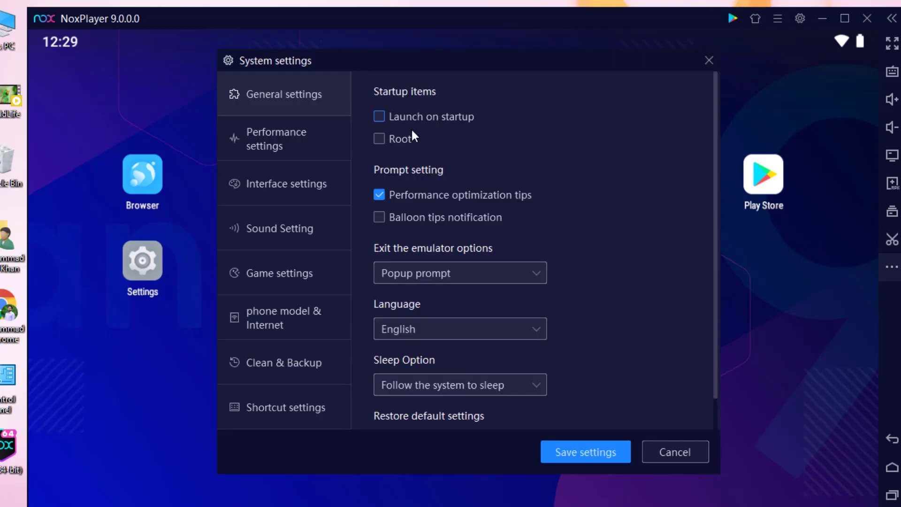
click(394, 140)
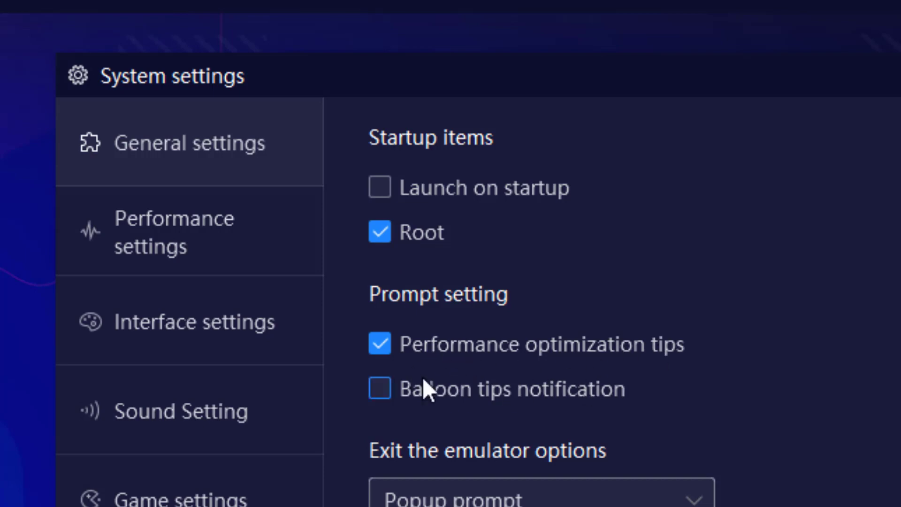
scroll(515, 423, down, 2)
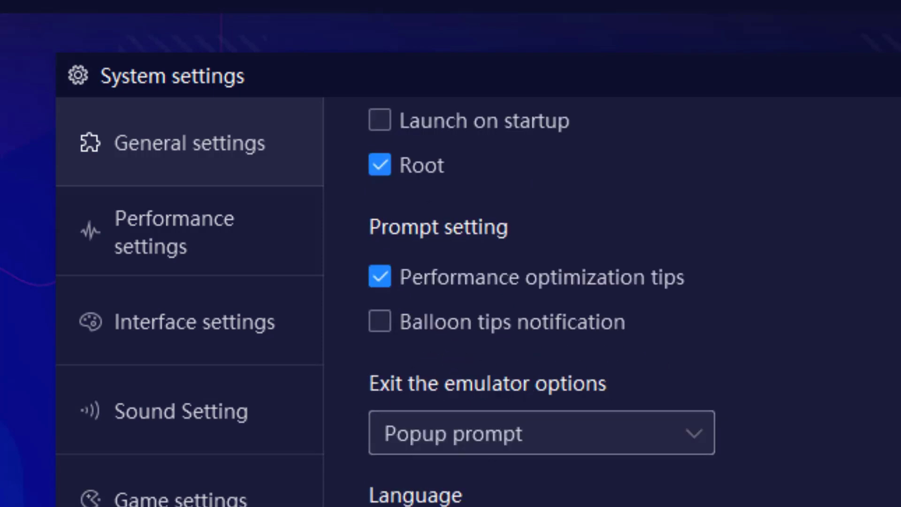
- Open Performance settings and view the presets, leaving High (2 Core CPU, 3072 MB) selected
click(132, 143)
click(169, 248)
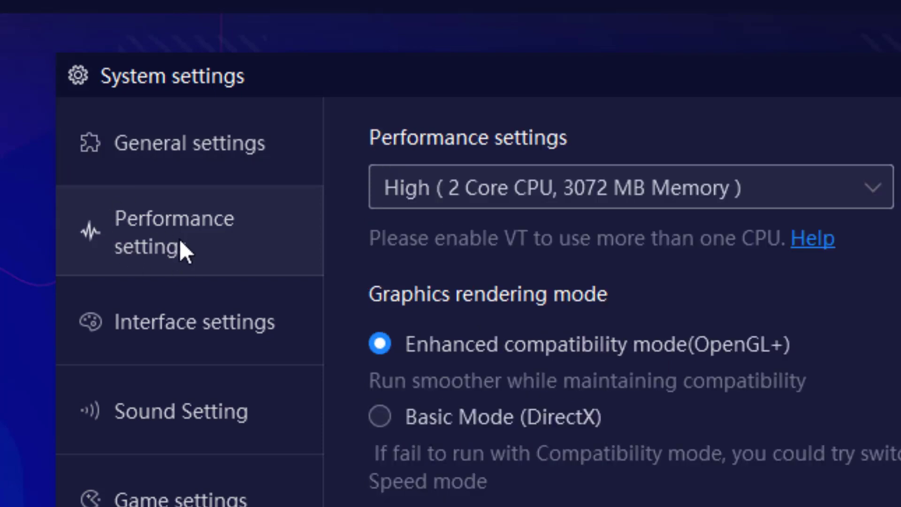
click(628, 188)
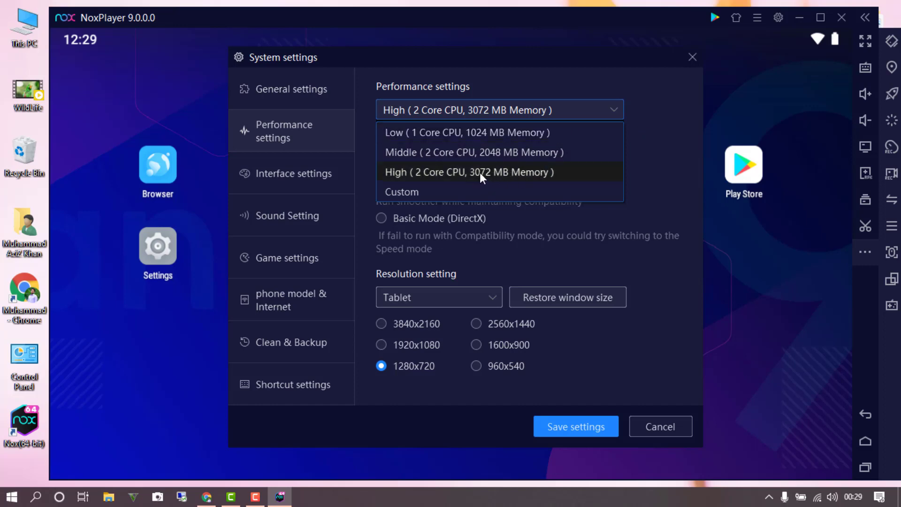
click(19, 34)
right_click(19, 34)
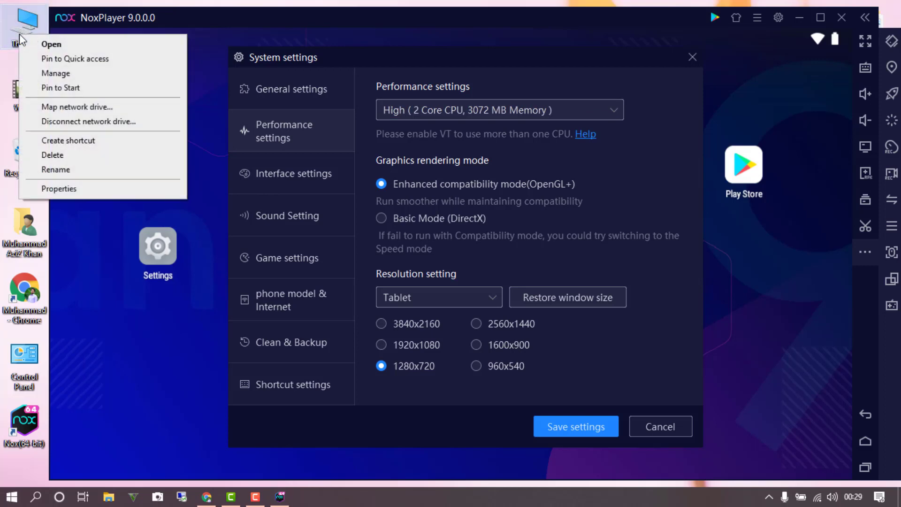
click(82, 193)
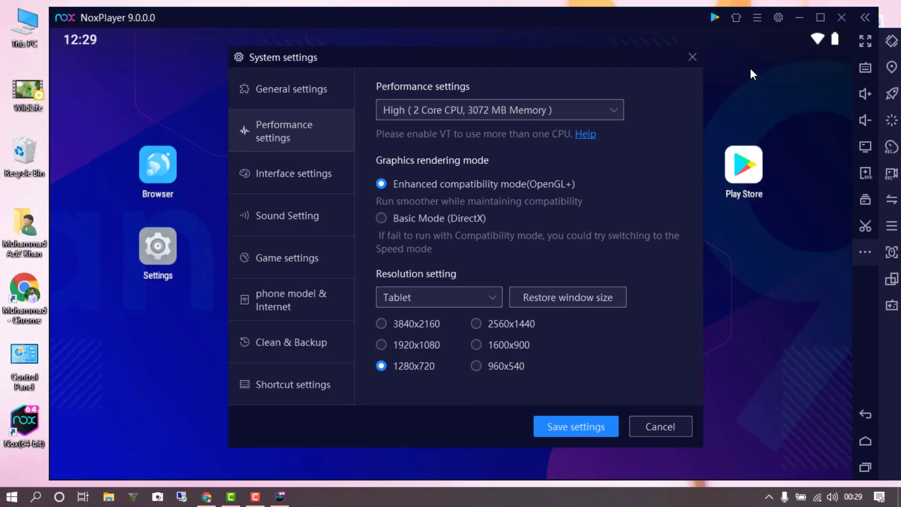
click(434, 106)
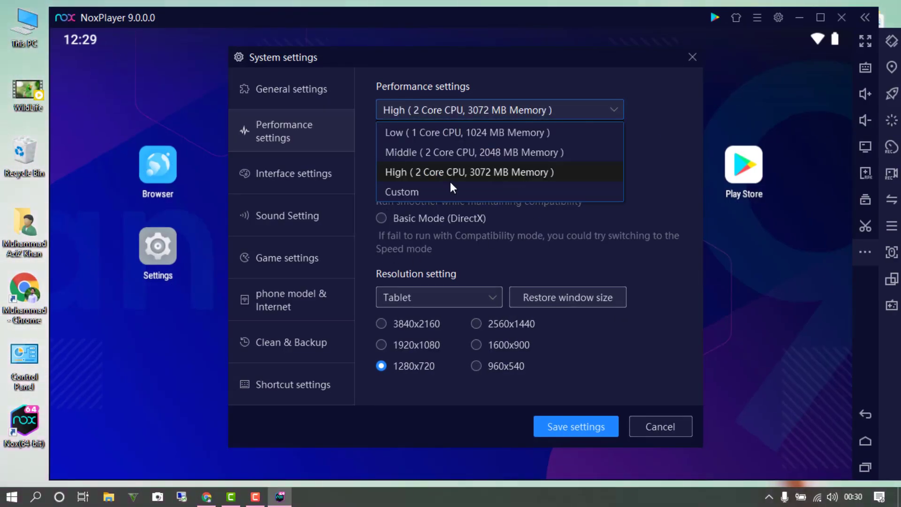
click(482, 167)
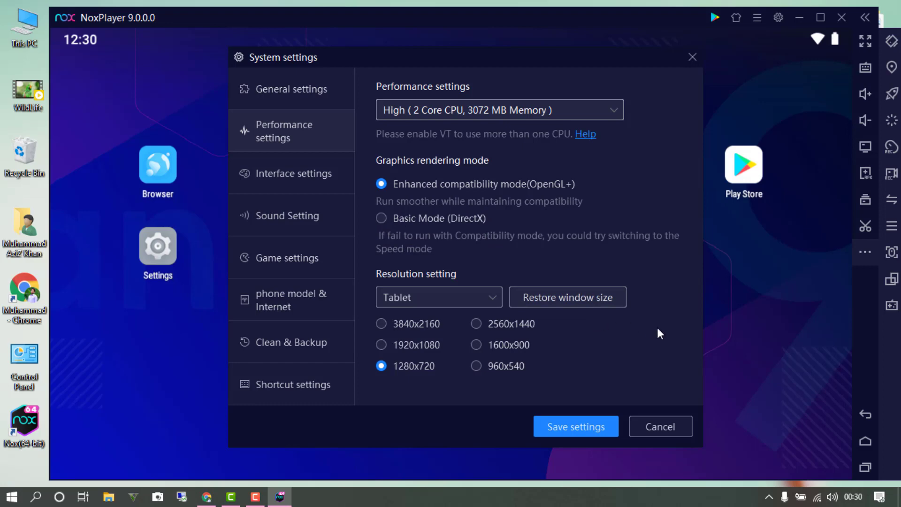
- In Interface settings, choose the third mouse pointer style and enable virtual bottom buttons
click(282, 175)
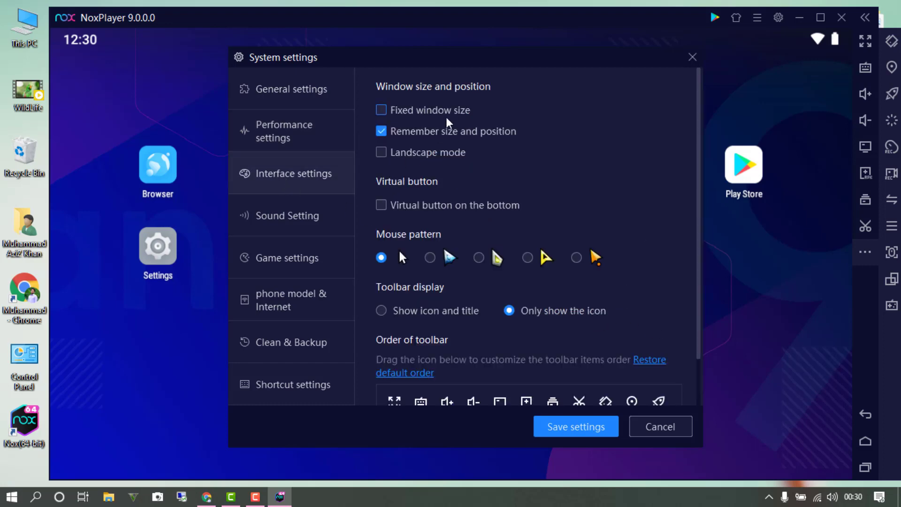
click(576, 258)
click(479, 258)
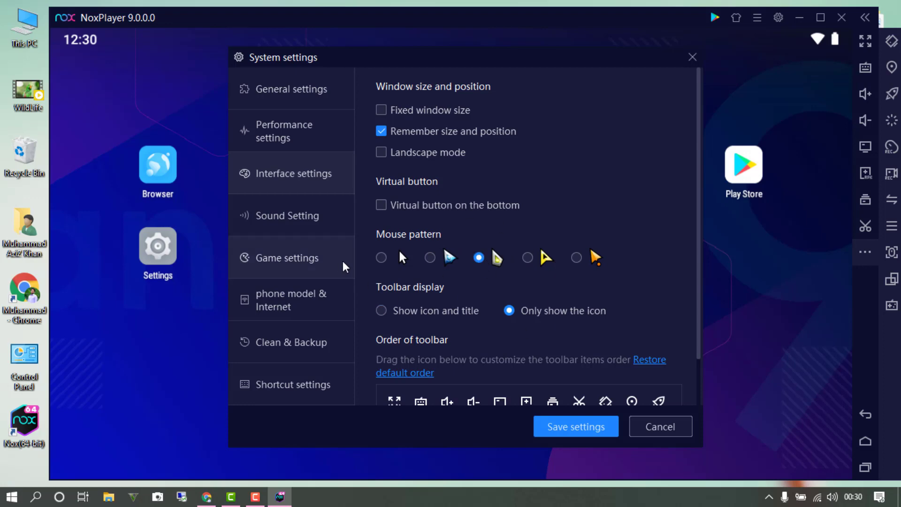
click(381, 208)
scroll(411, 351, down, 1)
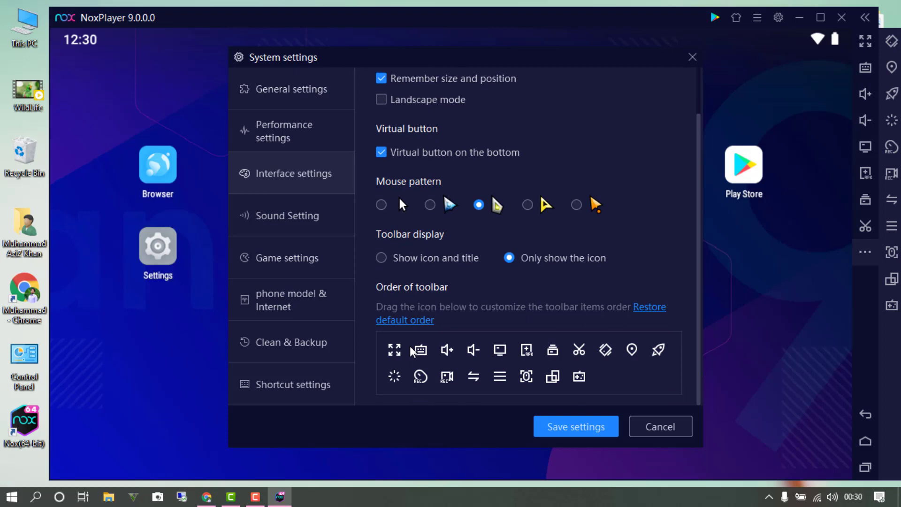
scroll(373, 259, up, 1)
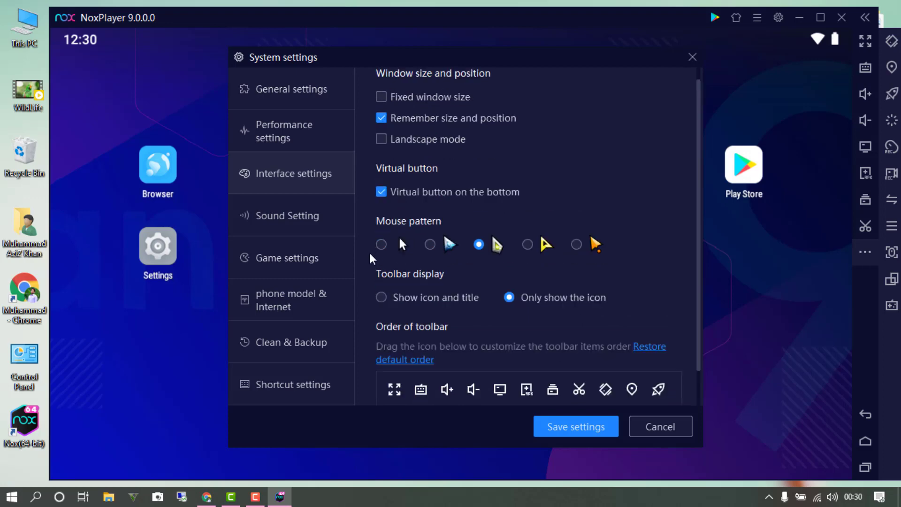
scroll(373, 259, up, 1)
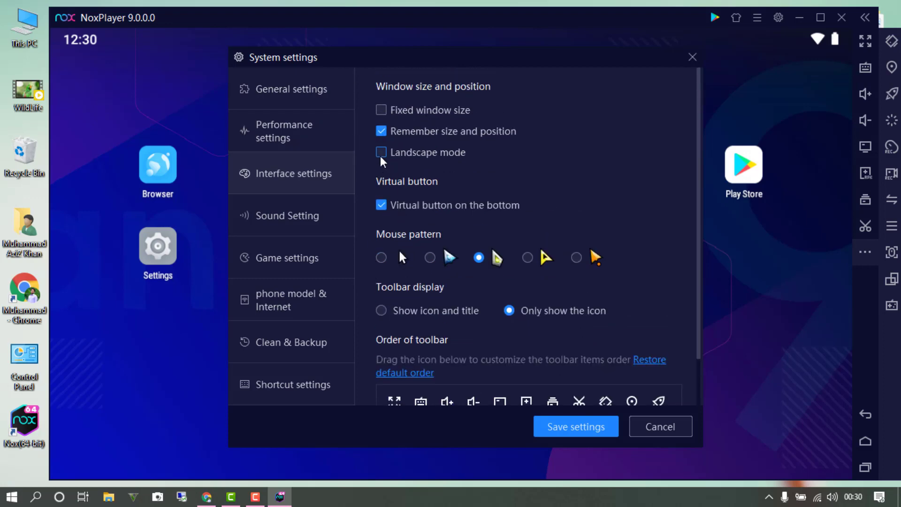
click(315, 226)
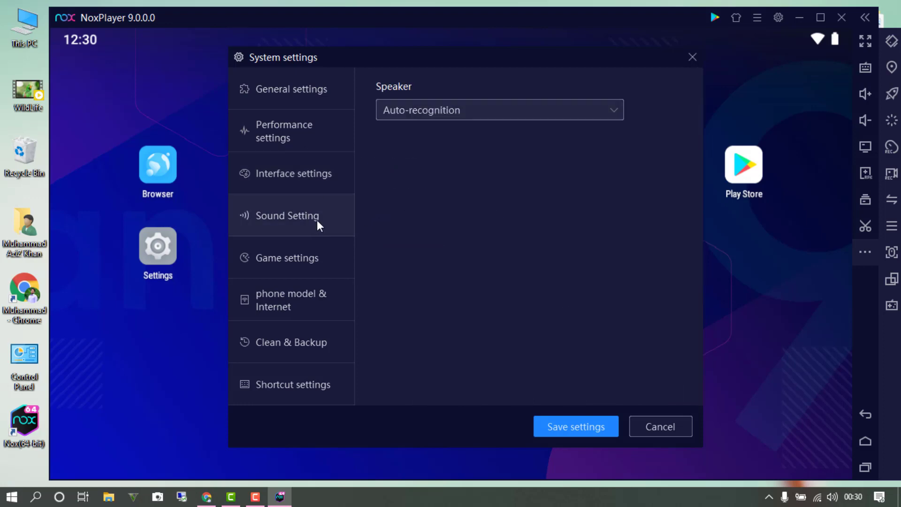
- Raise the game frame rate to 120 and accept the High FPS Mode warning
click(310, 253)
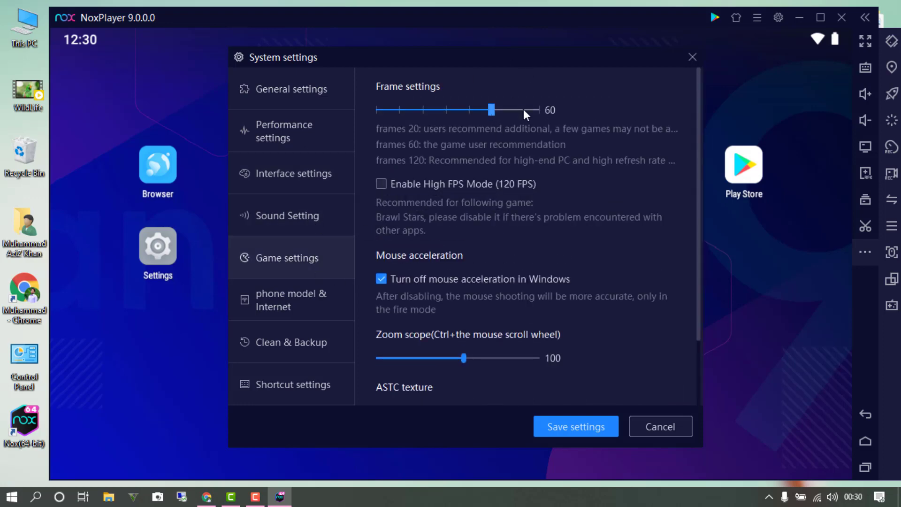
click(537, 111)
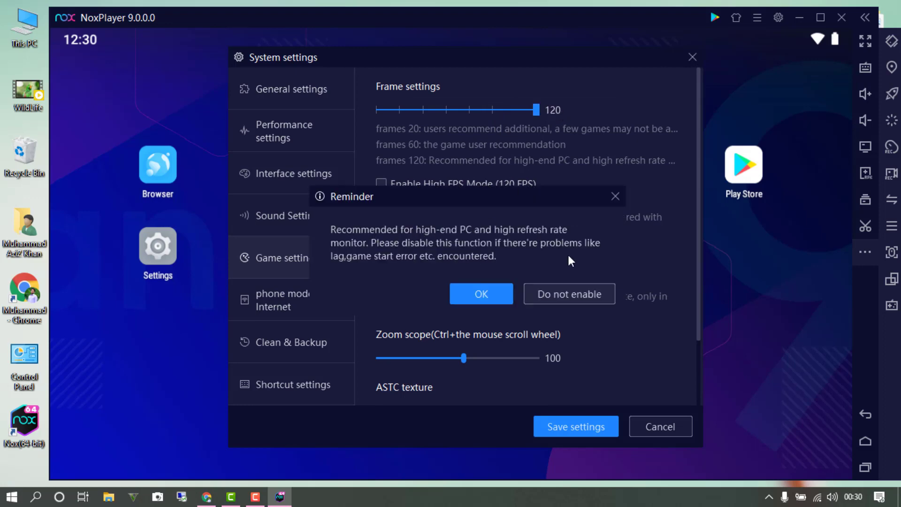
click(501, 295)
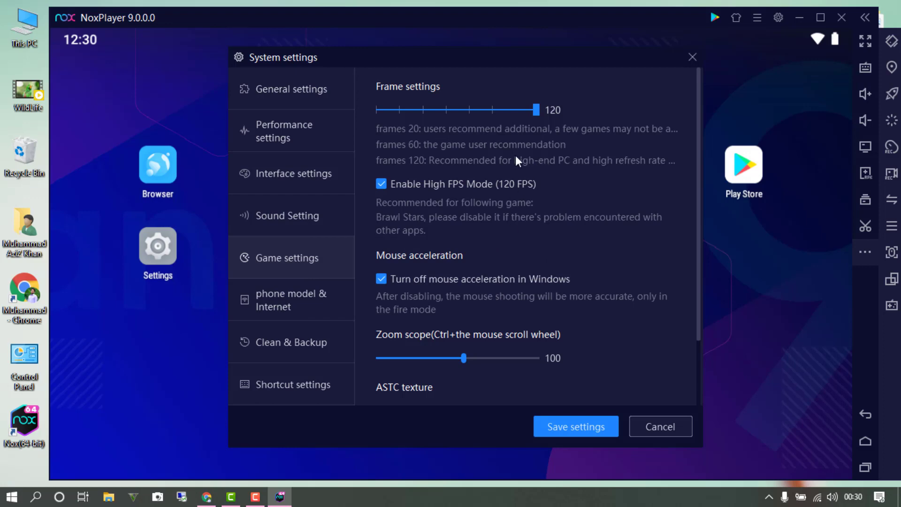
scroll(464, 362, down, 2)
scroll(464, 362, up, 2)
scroll(678, 316, down, 2)
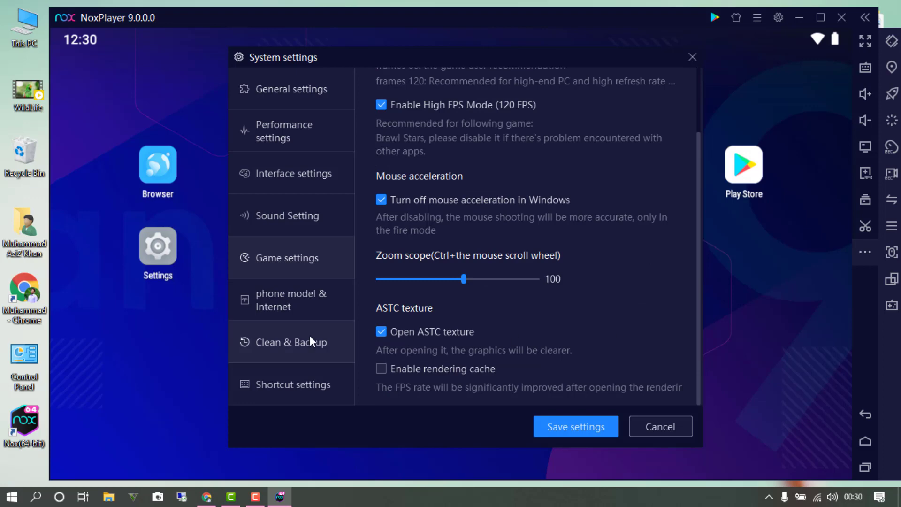
click(282, 302)
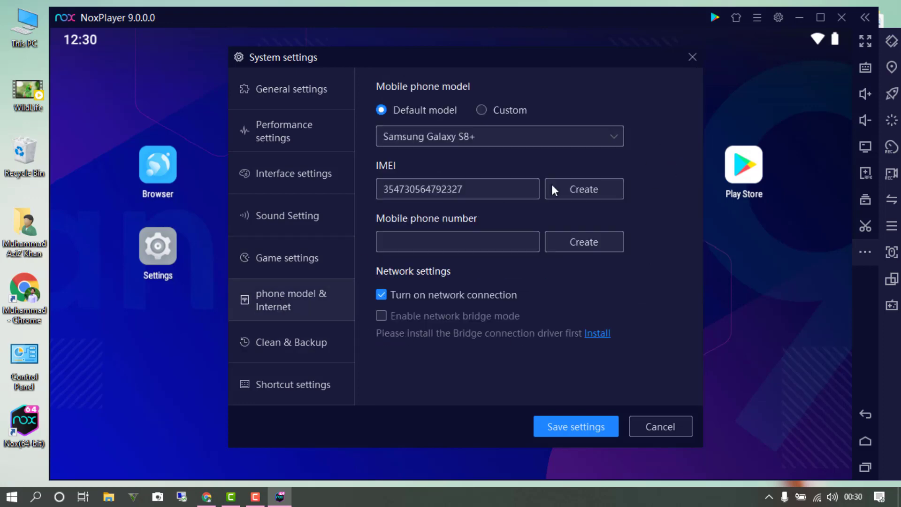
- Generate a new IMEI twice and set the emulated phone model to Asus ROG 2
click(583, 190)
click(583, 189)
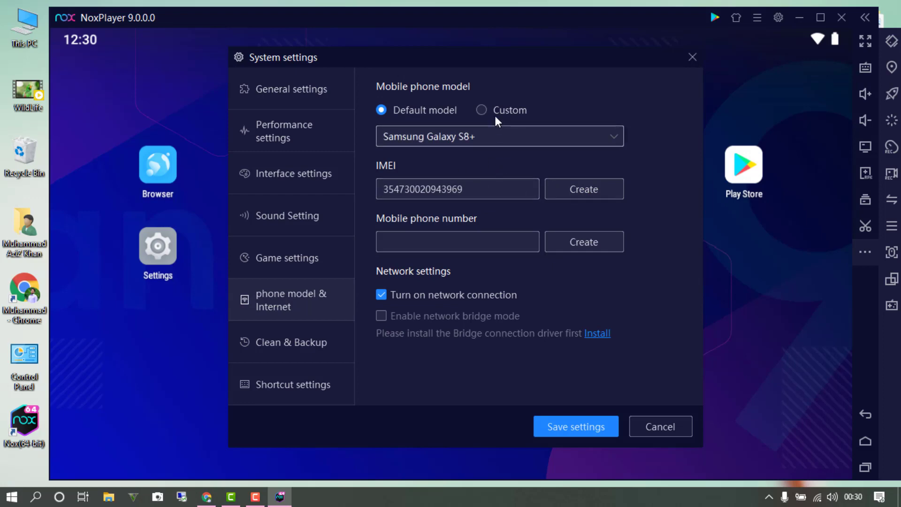
click(492, 139)
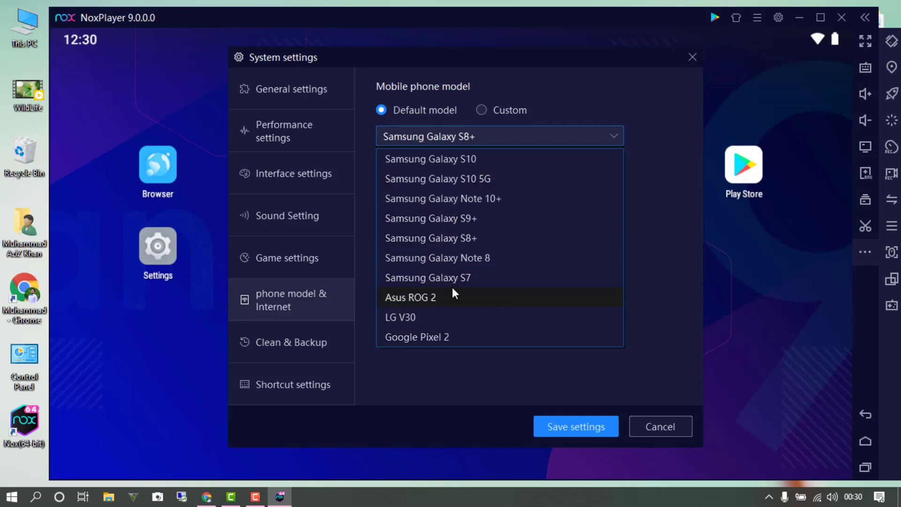
click(437, 301)
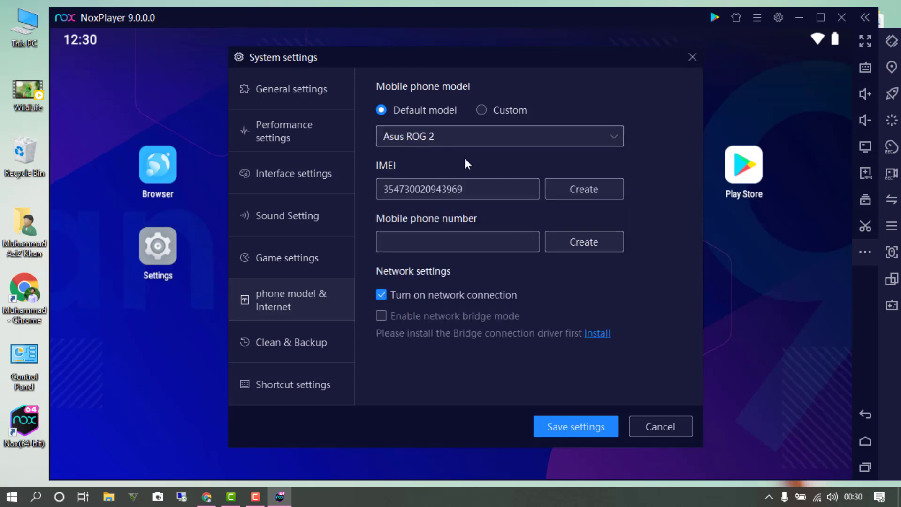
click(312, 343)
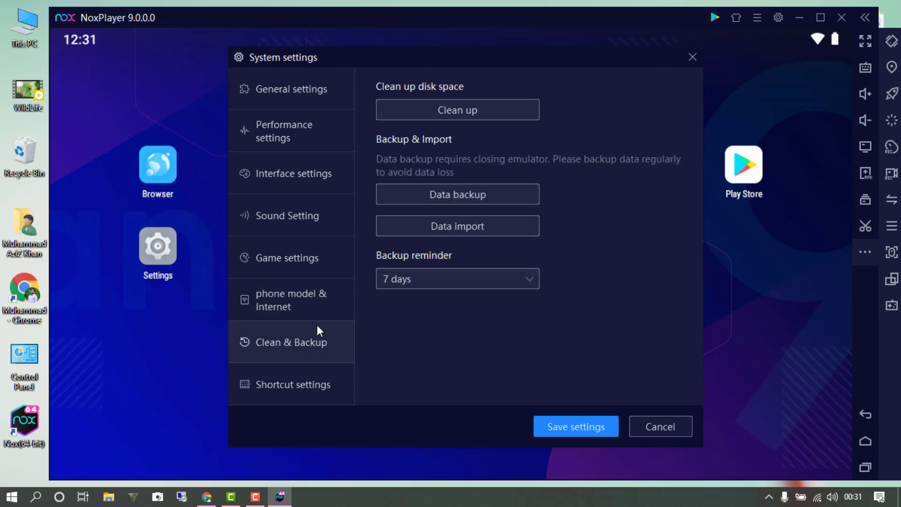
- Look over the Shortcut, Performance, Interface and General pages, then save all settings
click(318, 380)
scroll(491, 323, down, 5)
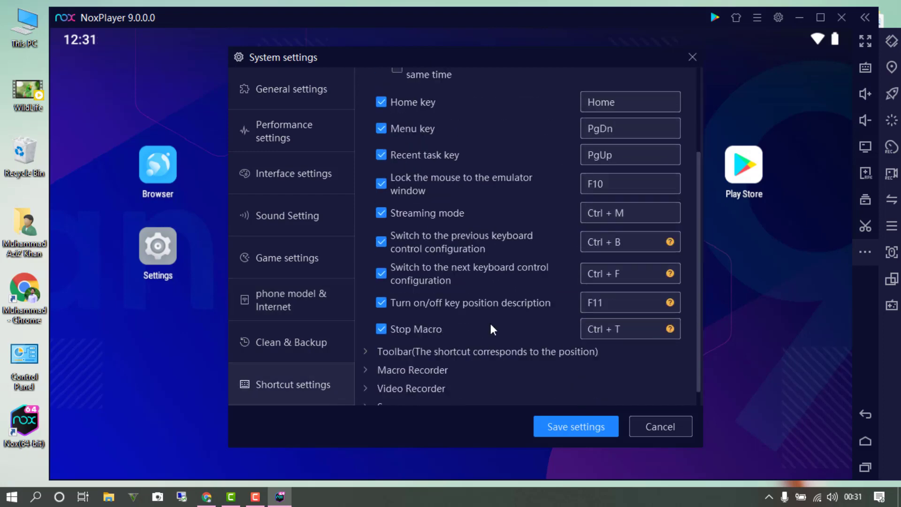
click(305, 124)
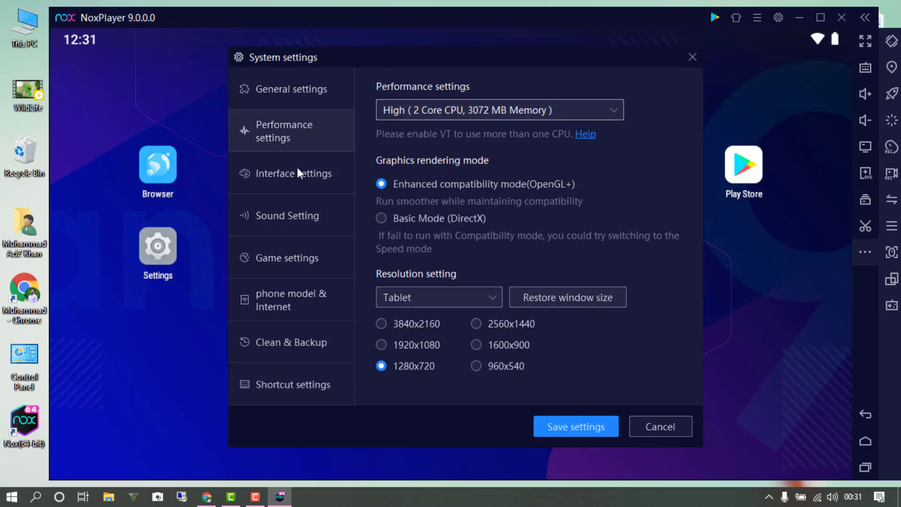
click(297, 169)
click(299, 102)
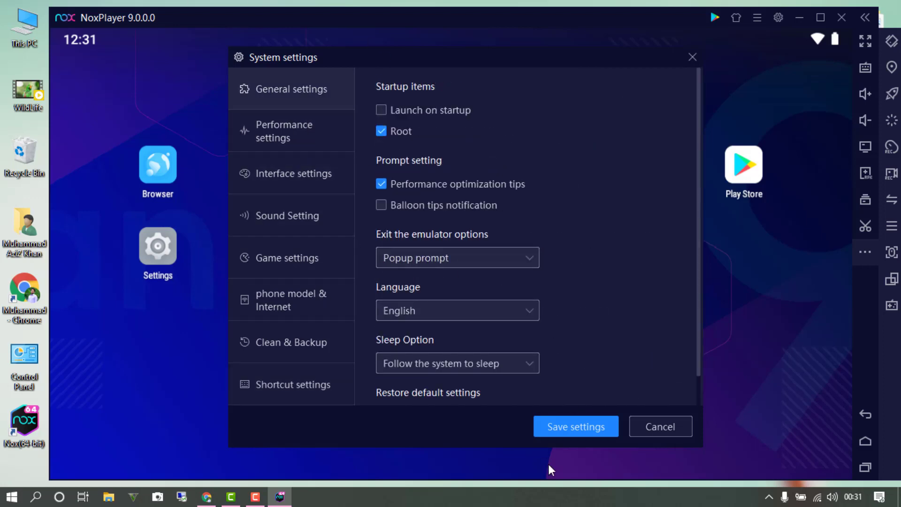
click(579, 426)
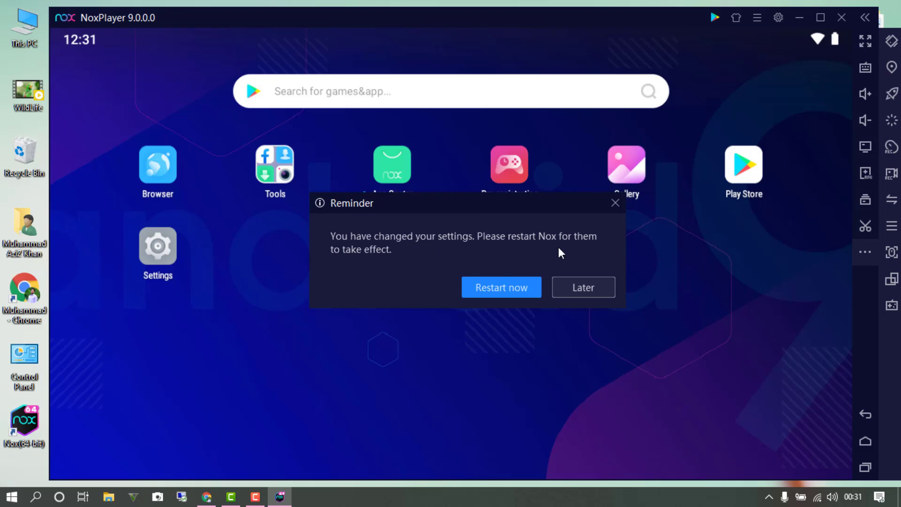
- Choose Restart now in the Reminder to reboot NoxPlayer with the new settings
click(515, 291)
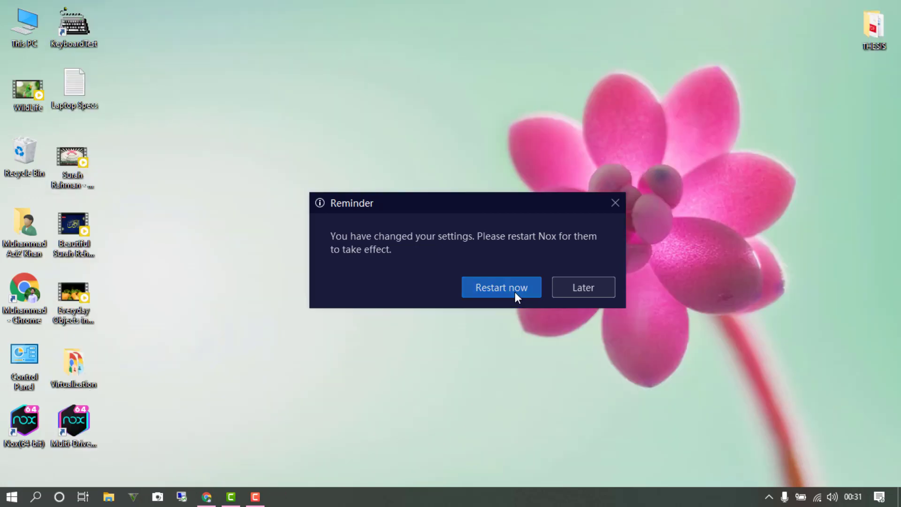